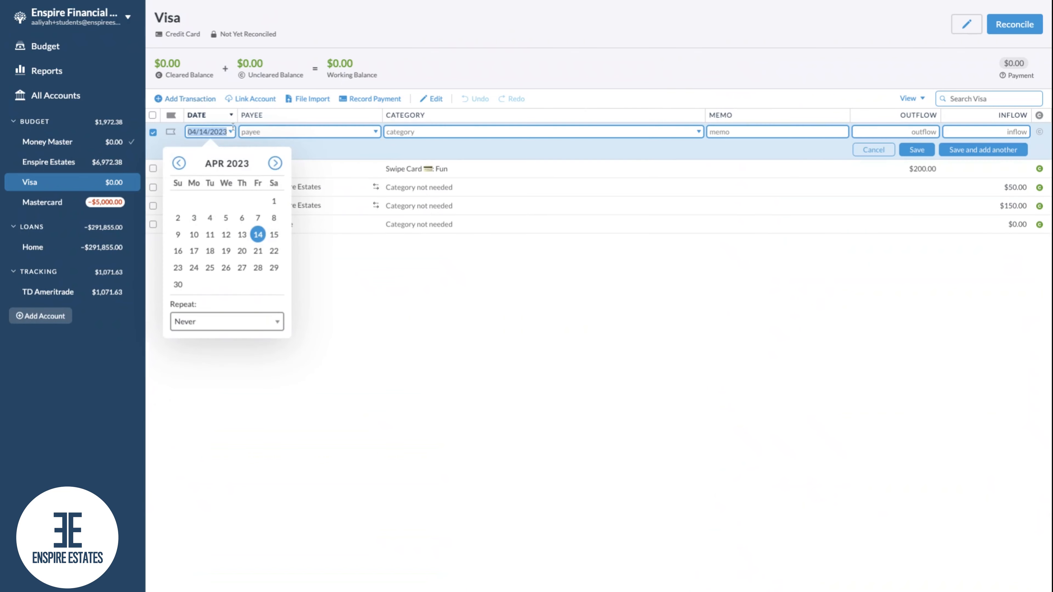
Step: Record a cleared $50 outflow to gamestop in the Fun category on the Visa account, and open the budget
{"action": "type", "text": "gamesti"}
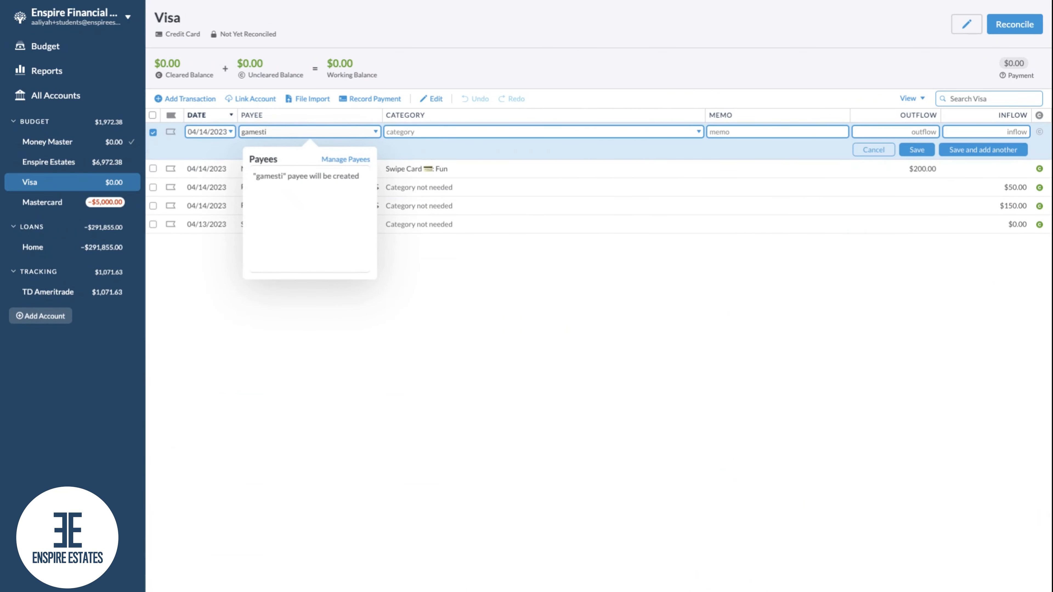
{"action": "key", "text": "BackSpace"}
{"action": "type", "text": "op"}
{"action": "left_click", "coordinate": [447, 132]}
{"action": "scroll", "coordinate": [446, 195], "scroll_direction": "down", "scroll_amount": 3}
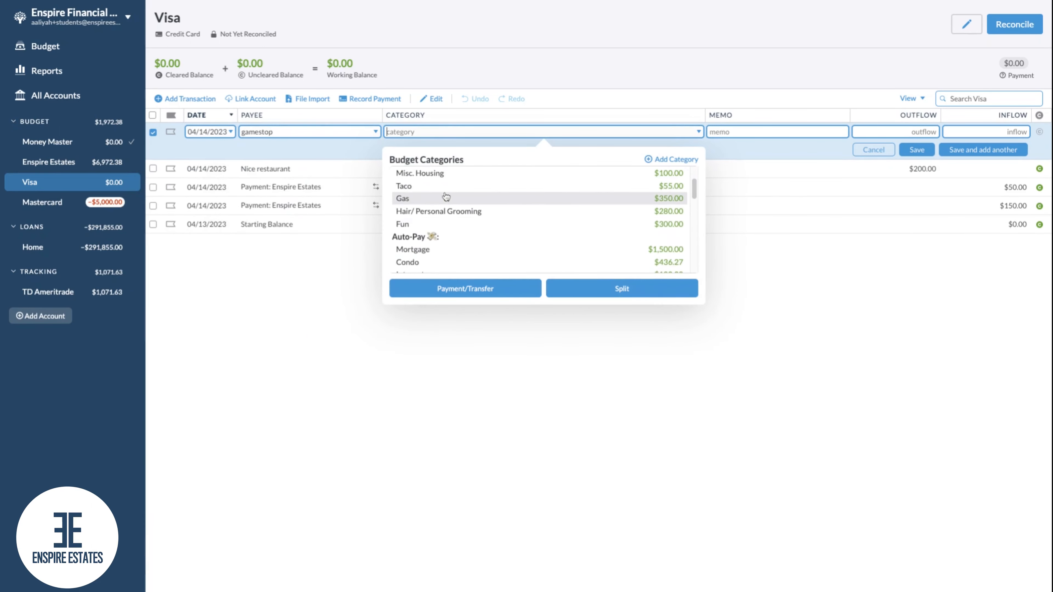
{"action": "left_click", "coordinate": [441, 224]}
{"action": "left_click", "coordinate": [923, 131]}
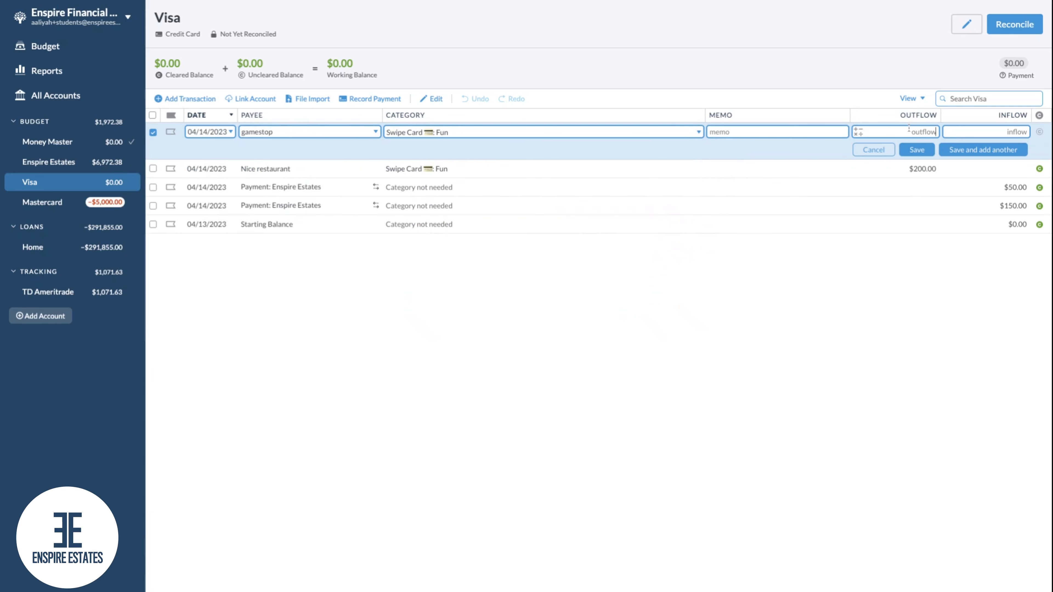
{"action": "type", "text": "50"}
{"action": "left_click", "coordinate": [921, 151]}
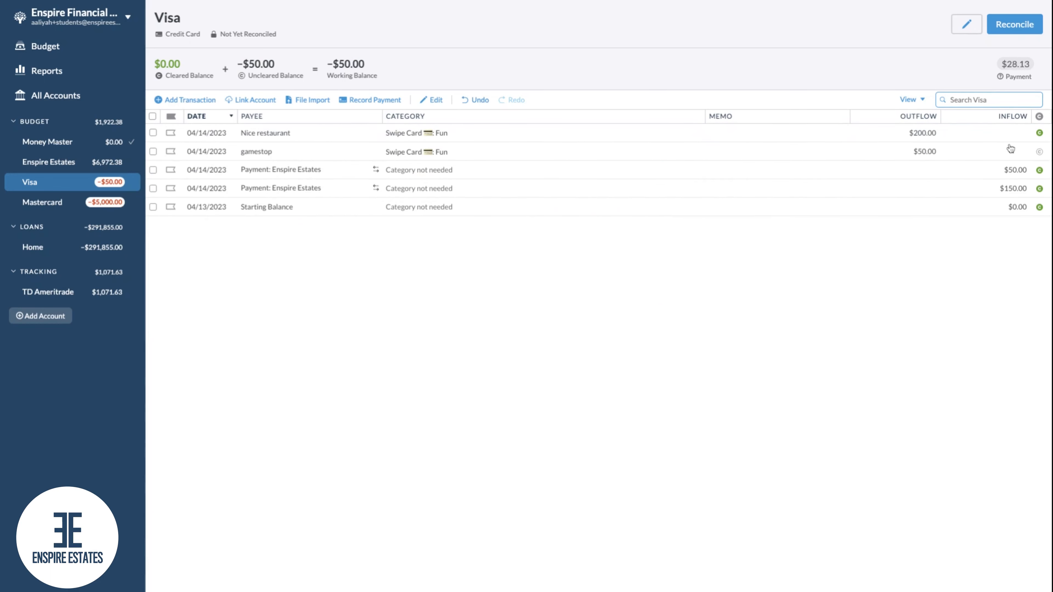
{"action": "left_click", "coordinate": [1039, 151]}
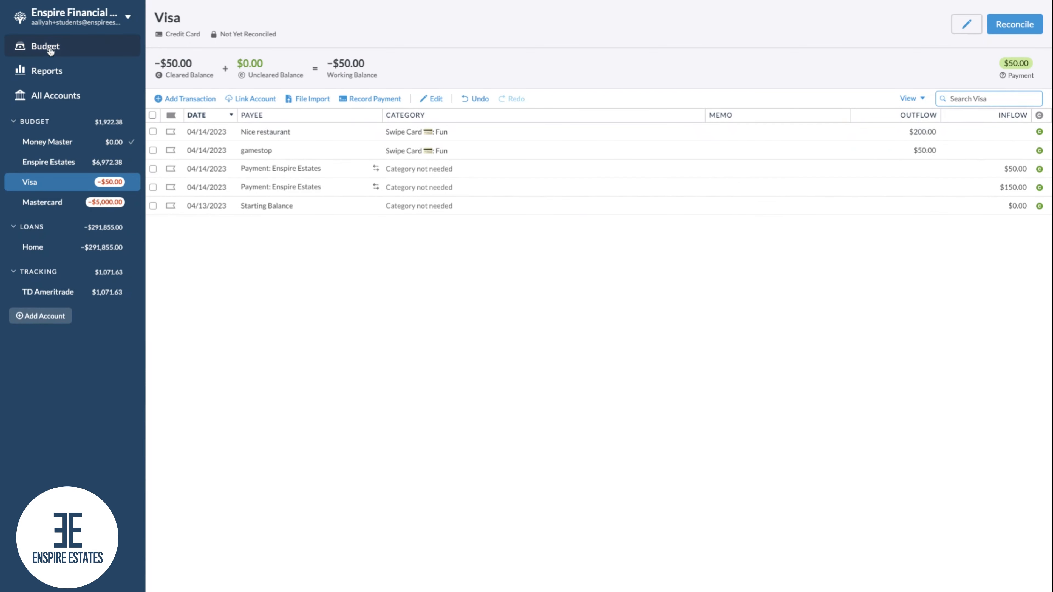
{"action": "left_click", "coordinate": [46, 46]}
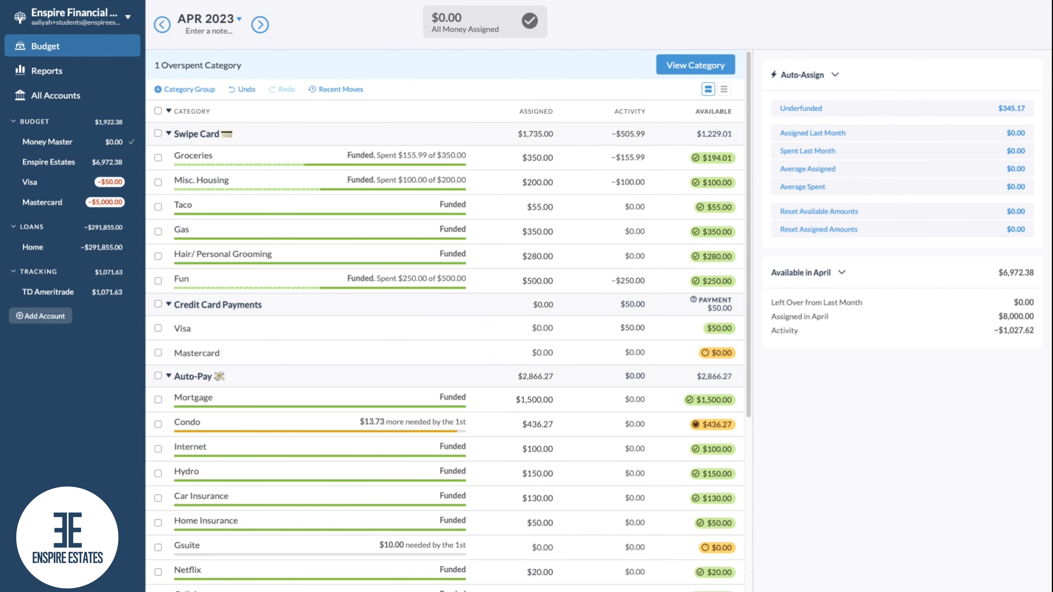
Step: Record the gamestop refund on the Visa account as a cleared $50 inflow to the Fun category, and check the budget
{"action": "left_click", "coordinate": [36, 183]}
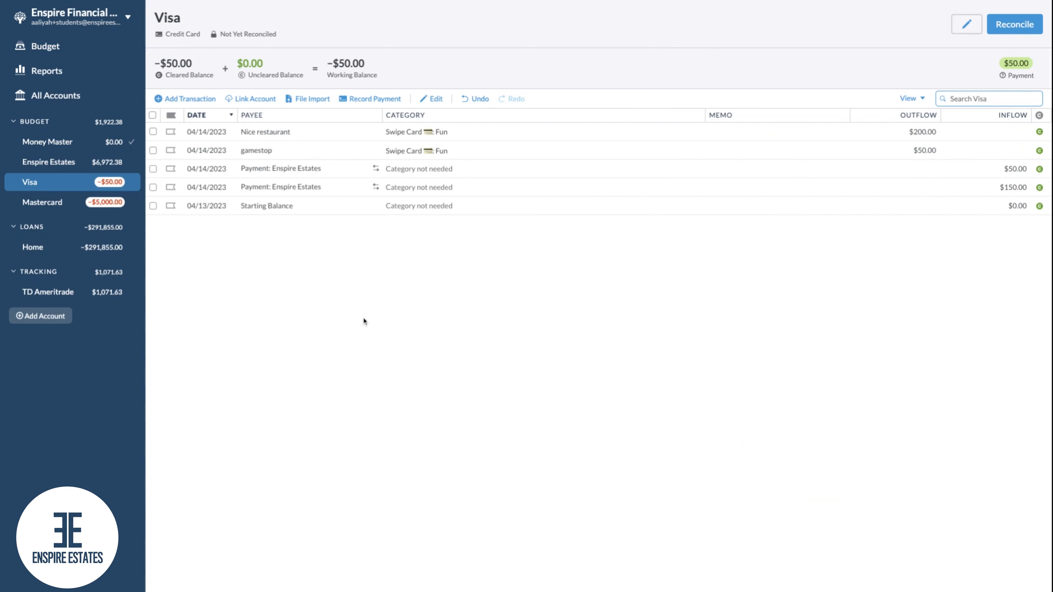
{"action": "left_click", "coordinate": [186, 99]}
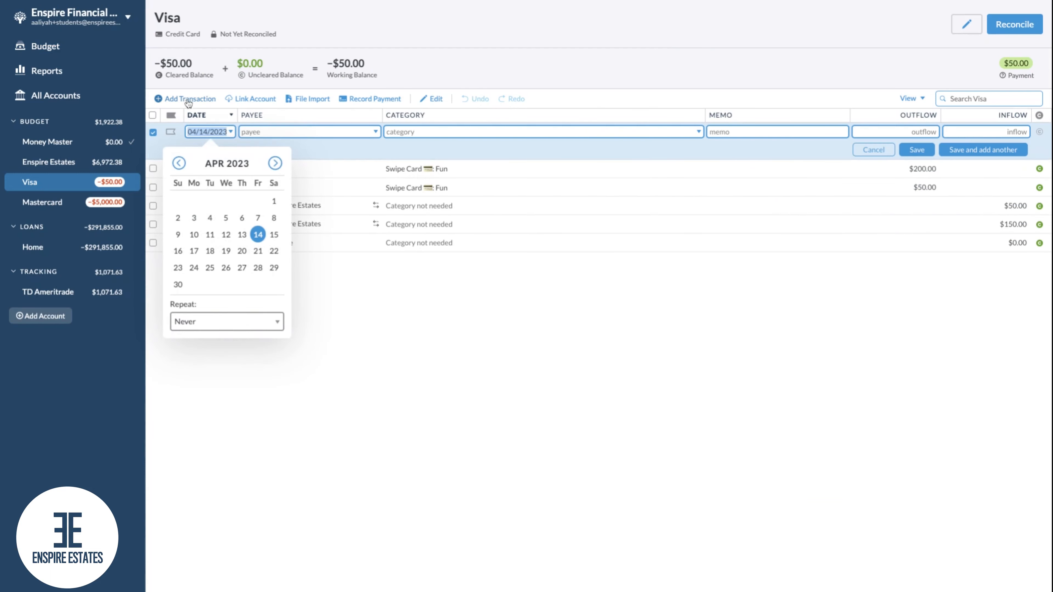
{"action": "left_click", "coordinate": [310, 129]}
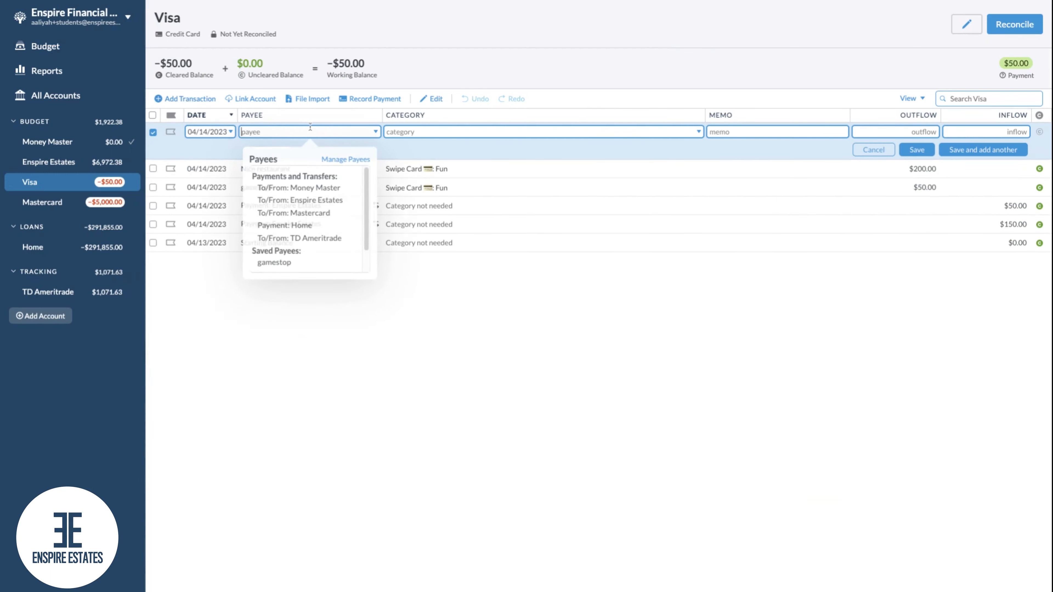
{"action": "left_click", "coordinate": [282, 264]}
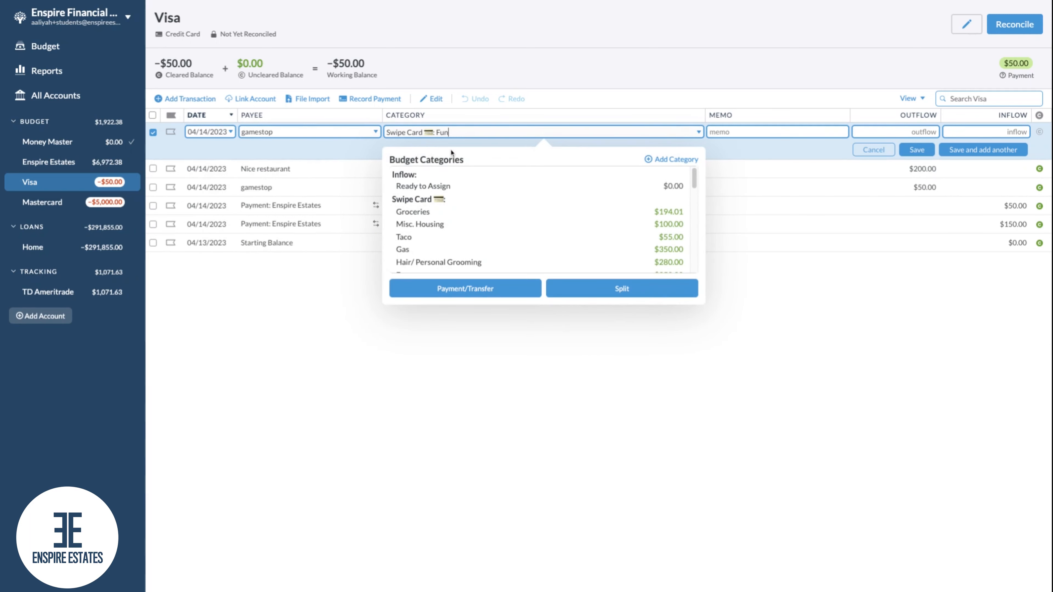
{"action": "left_click", "coordinate": [990, 130]}
{"action": "type", "text": "50"}
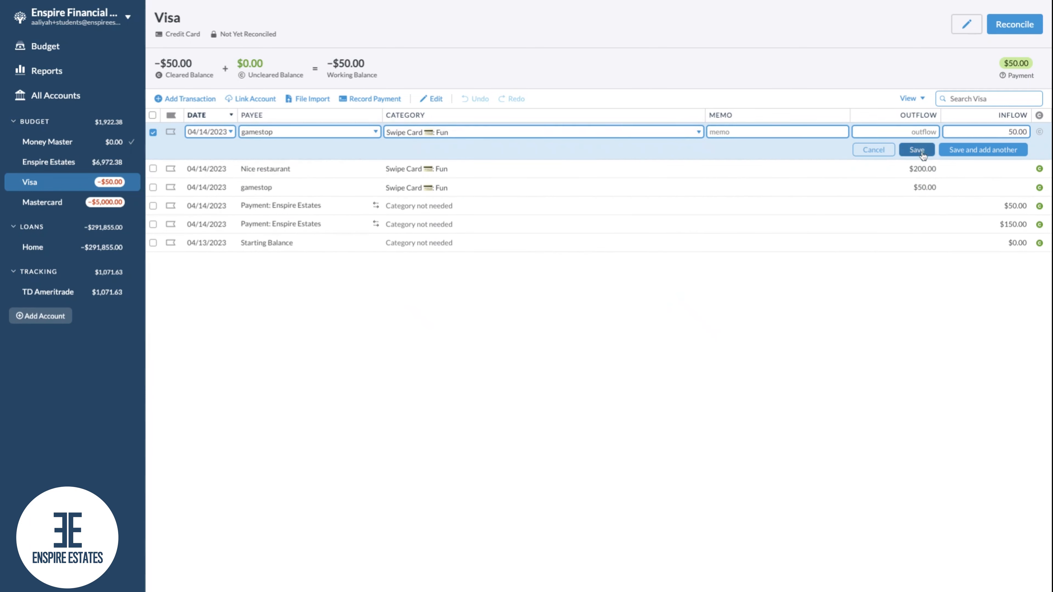
{"action": "left_click", "coordinate": [917, 149]}
{"action": "left_click", "coordinate": [1038, 170]}
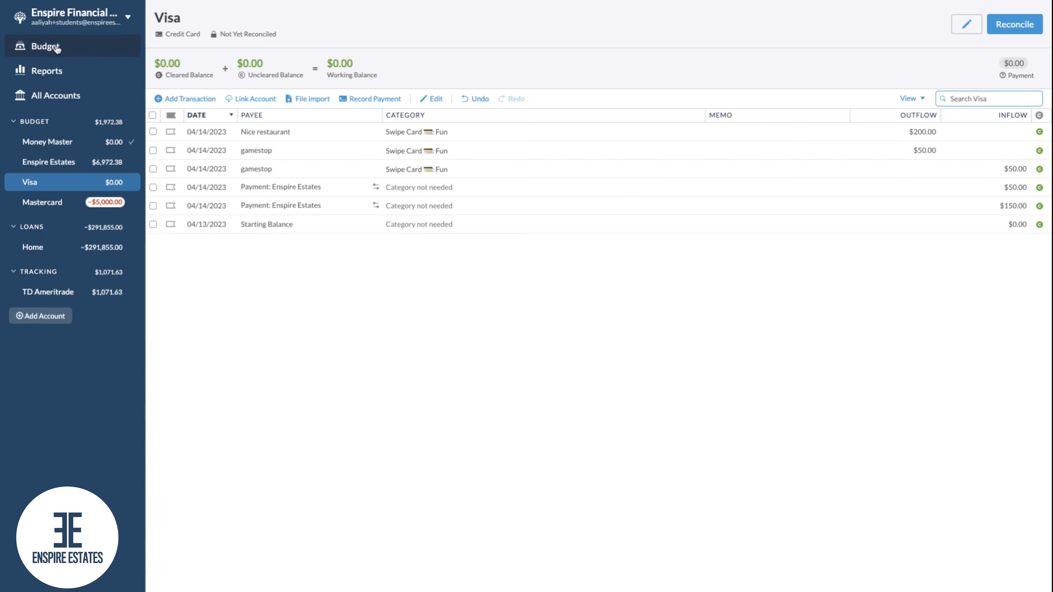
{"action": "left_click", "coordinate": [57, 49]}
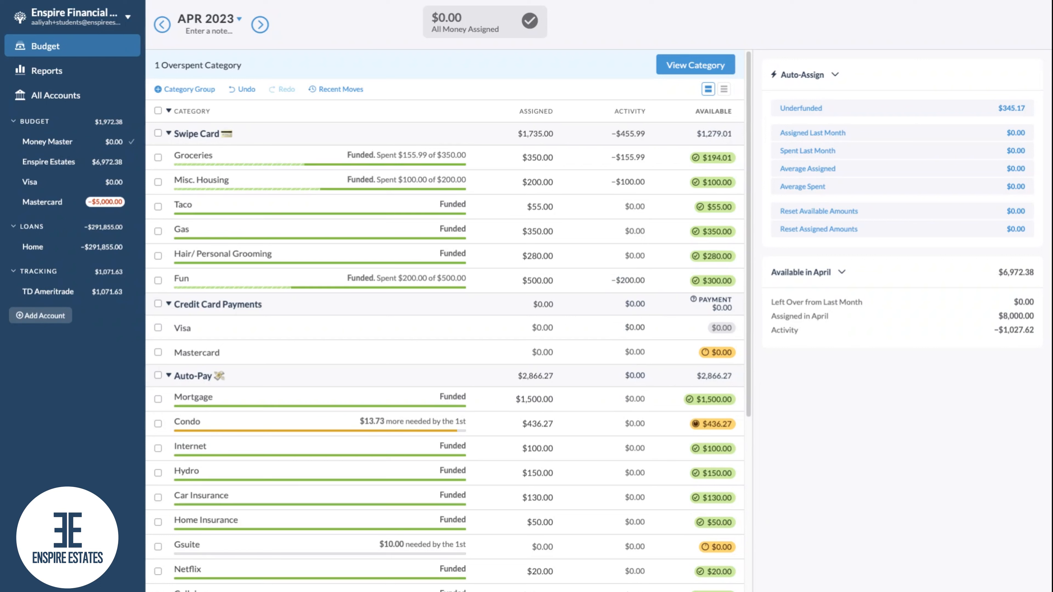
Step: Add another gamestop purchase to the Visa account as a cleared $50 outflow in the Fun category
{"action": "left_click", "coordinate": [75, 185]}
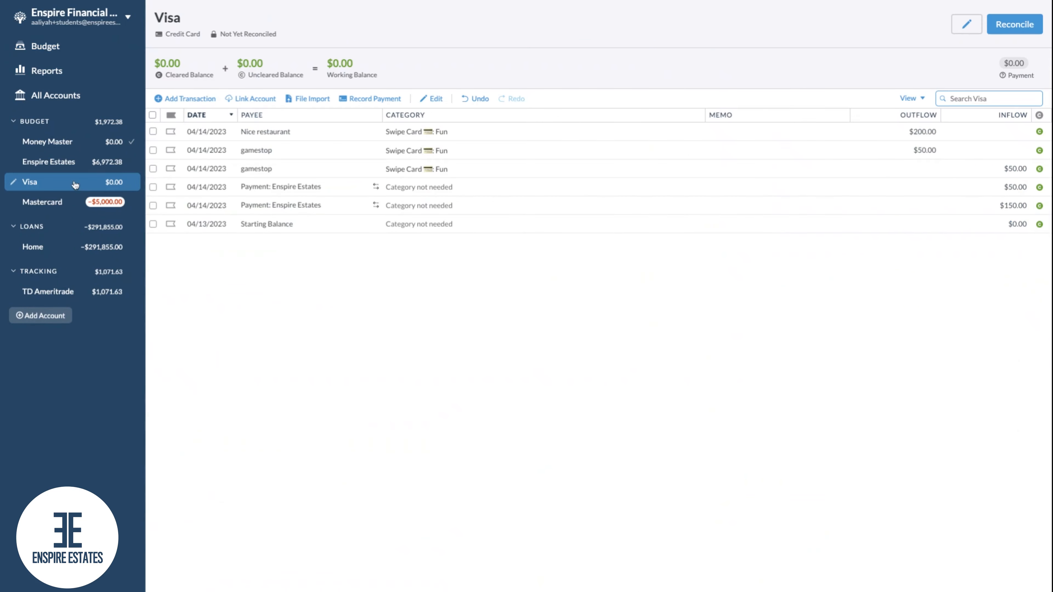
{"action": "left_click", "coordinate": [189, 99]}
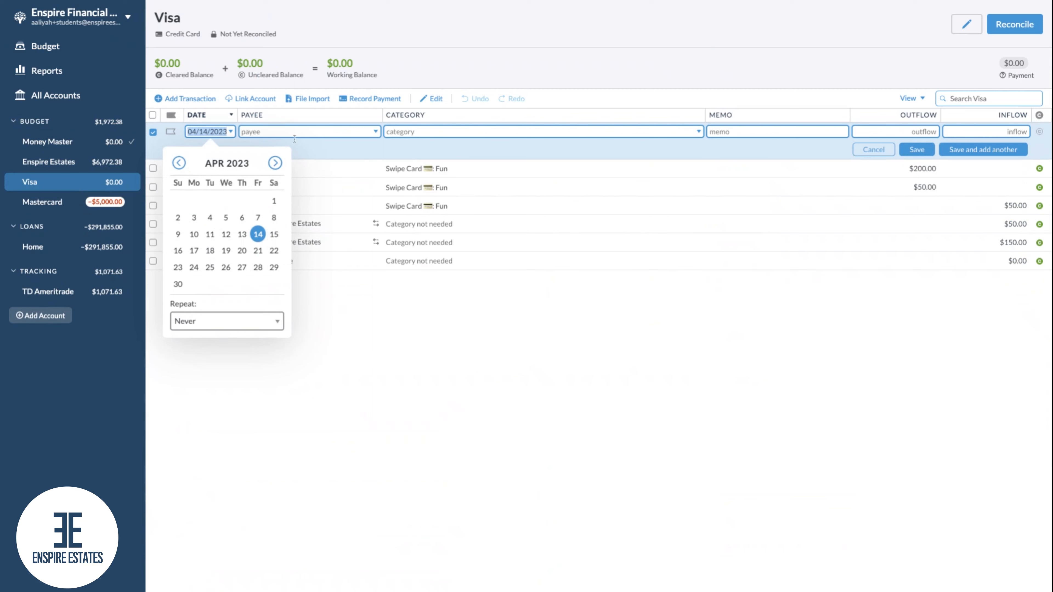
{"action": "left_click", "coordinate": [303, 132]}
{"action": "left_click", "coordinate": [306, 262]}
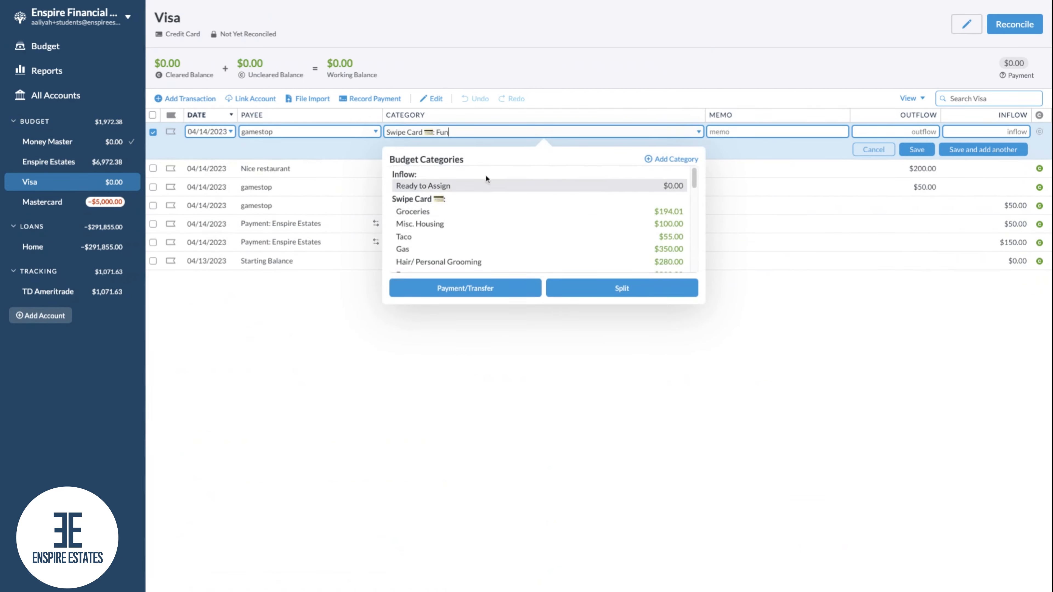
{"action": "left_click", "coordinate": [906, 131]}
{"action": "type", "text": "50"}
{"action": "left_click", "coordinate": [917, 149]}
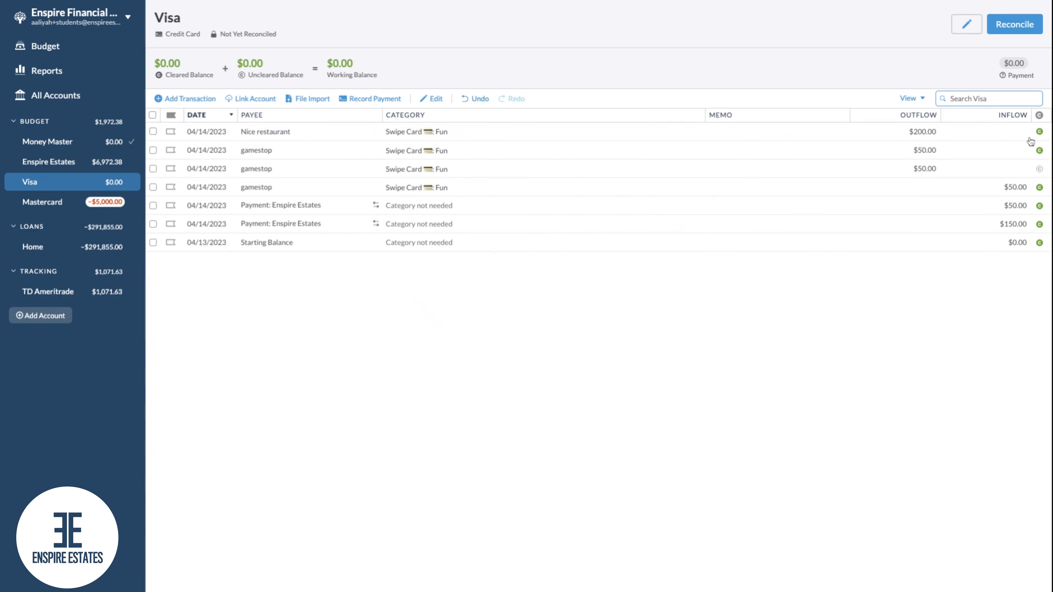
{"action": "left_click", "coordinate": [1040, 170]}
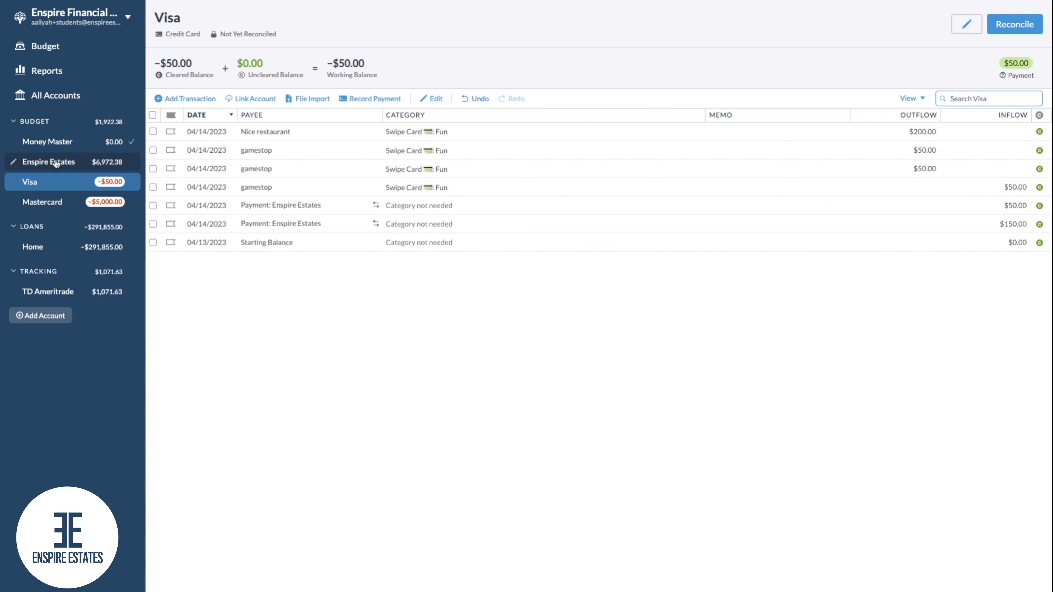
Step: Record a $50 payment from Enspire Estates to the Visa account and mark it cleared
{"action": "left_click", "coordinate": [375, 99]}
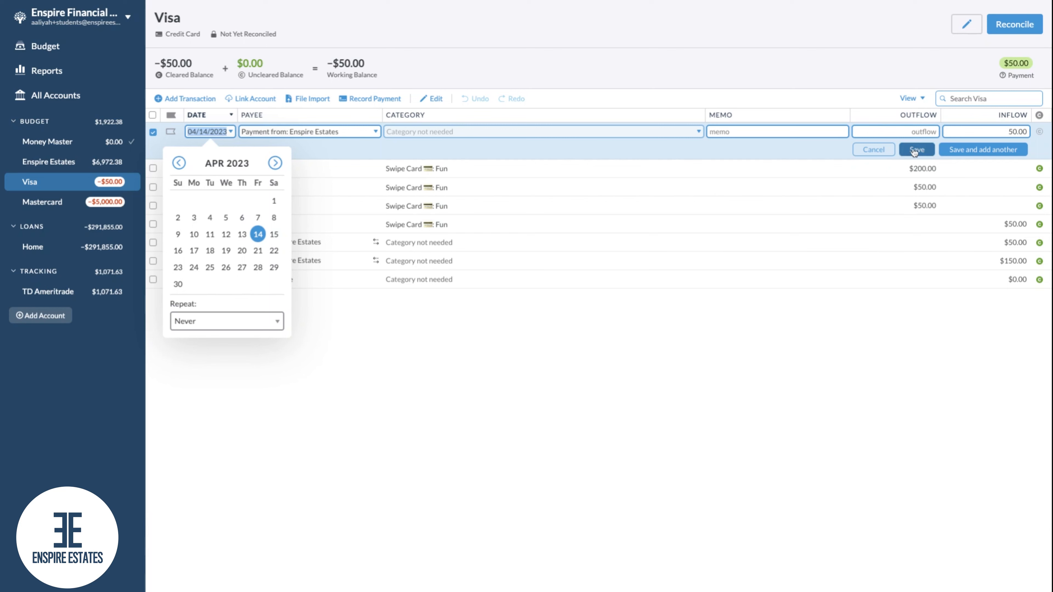
{"action": "left_click", "coordinate": [916, 151]}
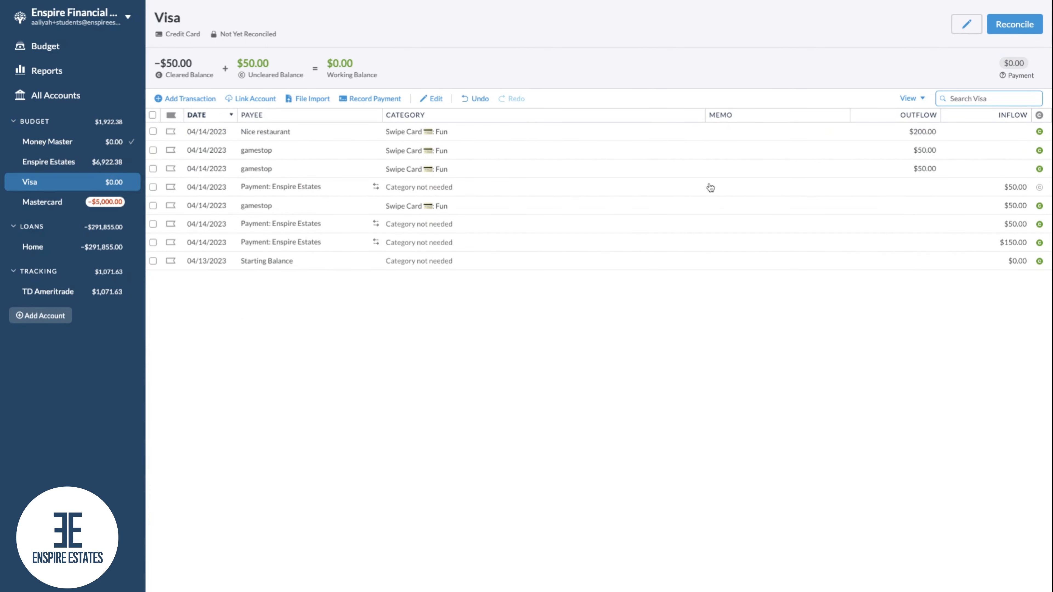
{"action": "left_click", "coordinate": [1040, 187]}
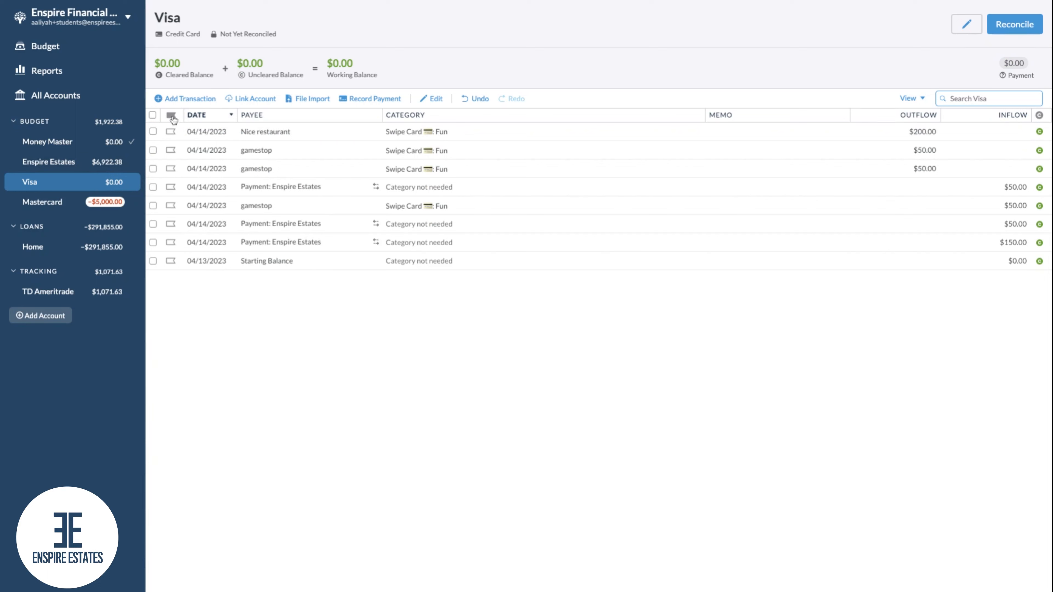
Step: Add a second gamestop refund to the Visa account as a $50 inflow in the Fun category and mark it cleared
{"action": "left_click", "coordinate": [183, 100]}
{"action": "left_click", "coordinate": [300, 132]}
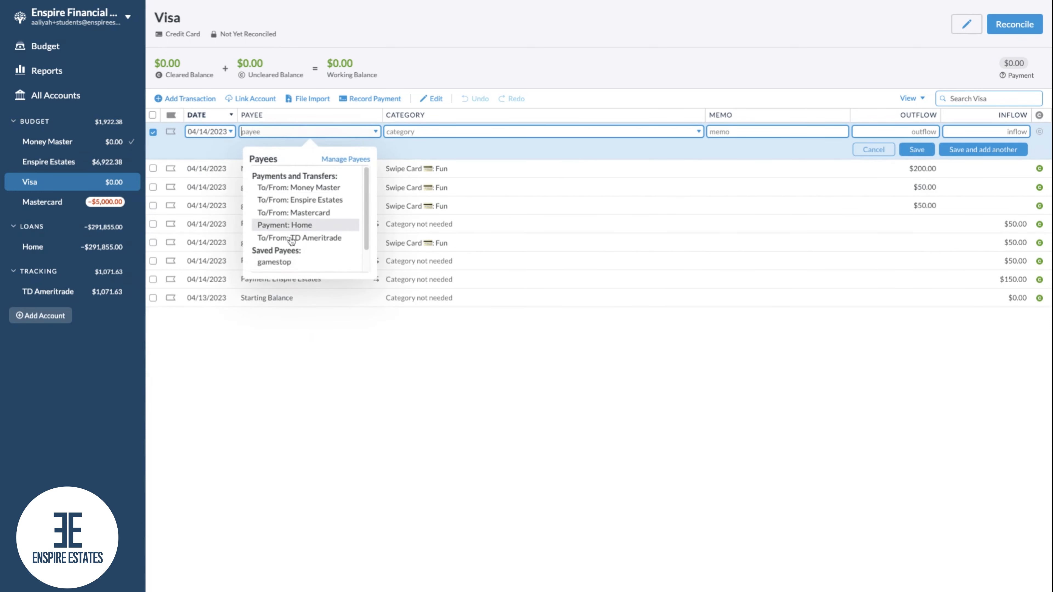
{"action": "left_click", "coordinate": [276, 262]}
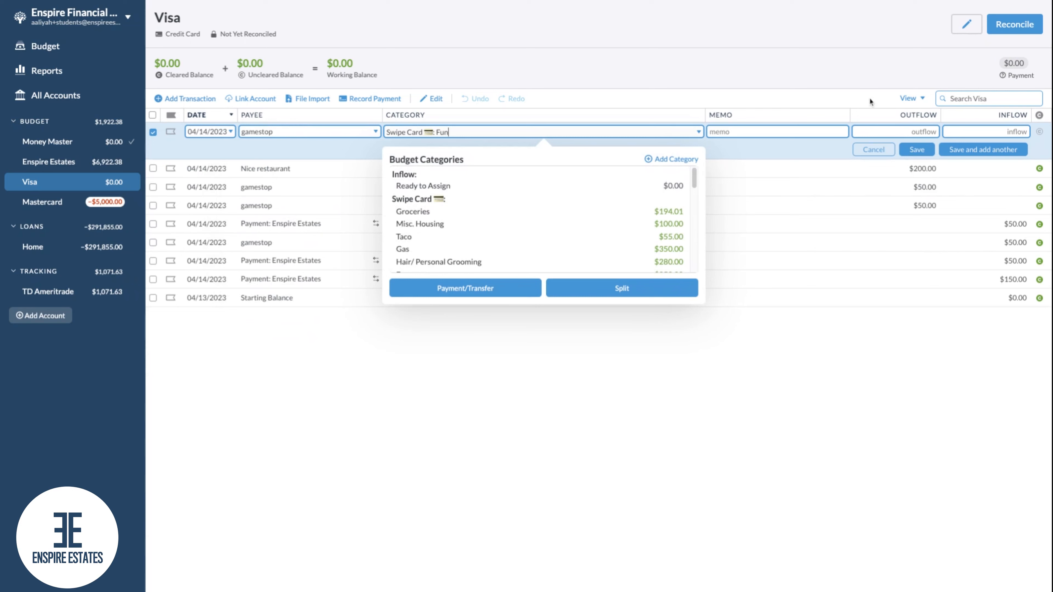
{"action": "left_click", "coordinate": [984, 131]}
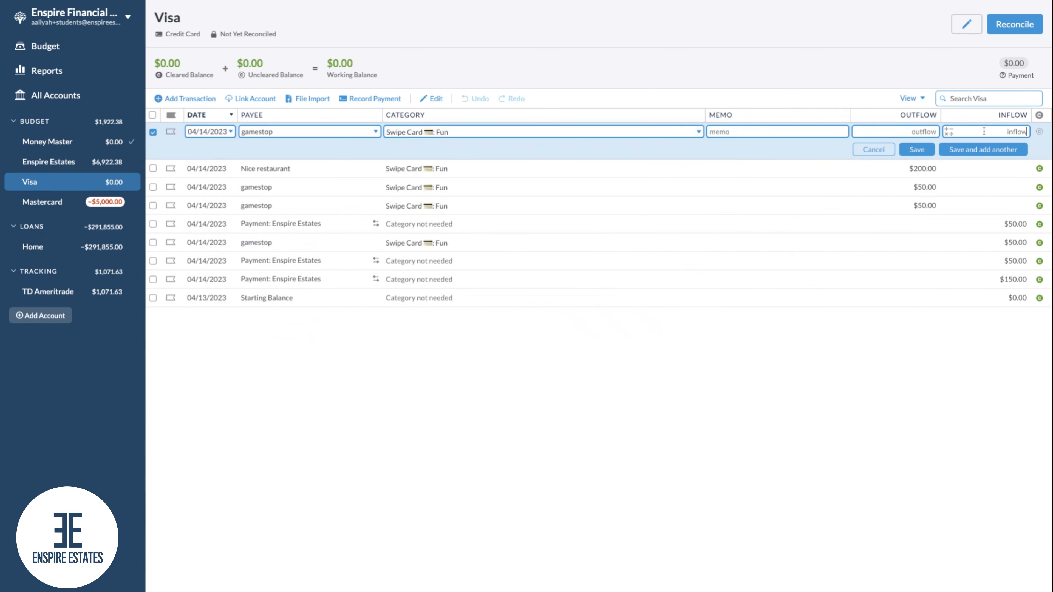
{"action": "type", "text": "50"}
{"action": "left_click", "coordinate": [916, 150]}
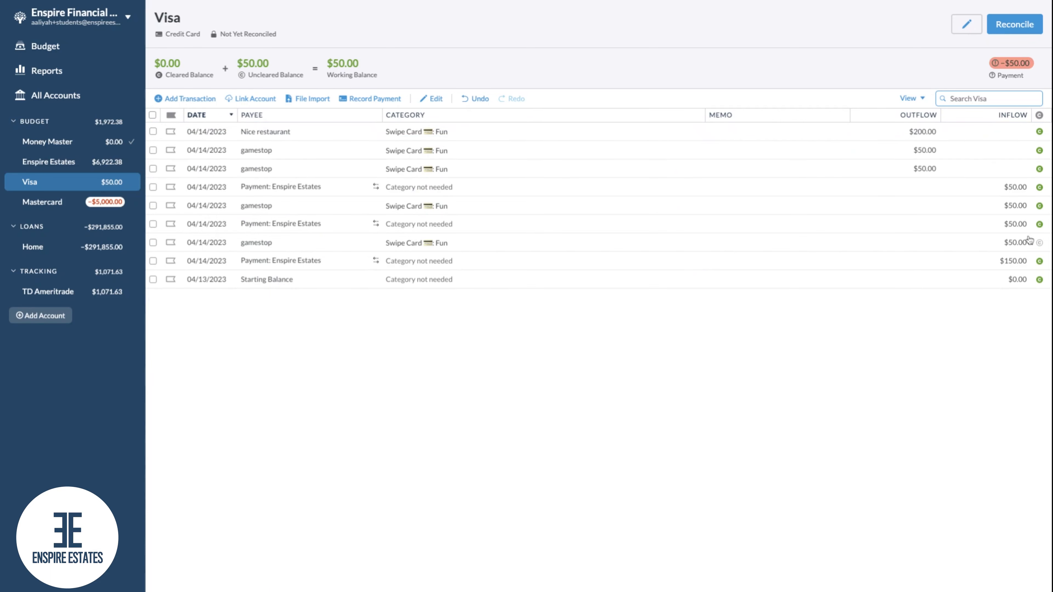
{"action": "left_click", "coordinate": [1039, 243]}
Step: Assign $50 to the Visa credit card payment category in the April 2023 budget
{"action": "left_click", "coordinate": [45, 46]}
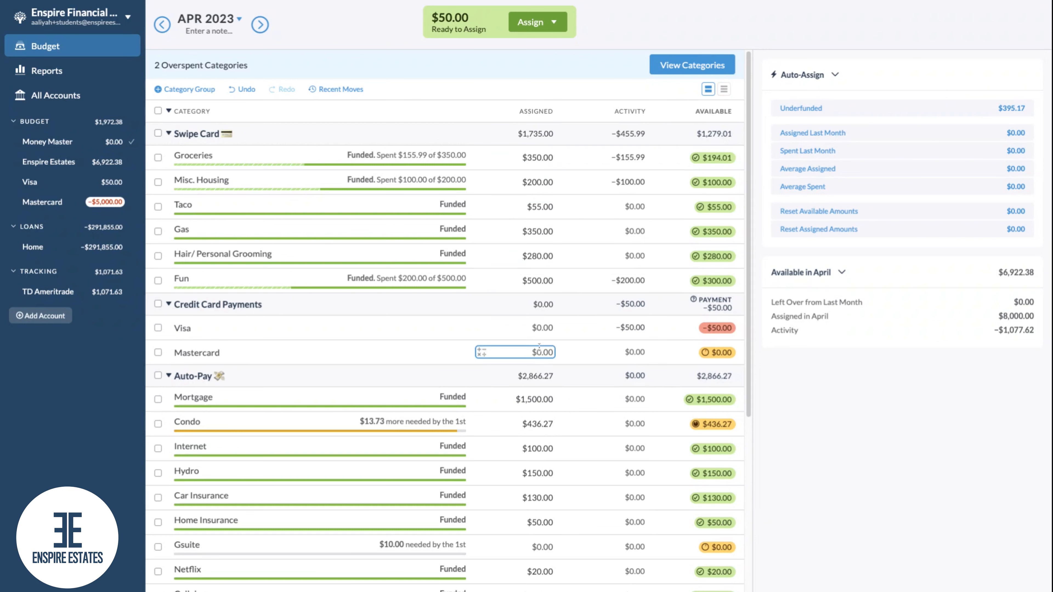
{"action": "left_click", "coordinate": [541, 327]}
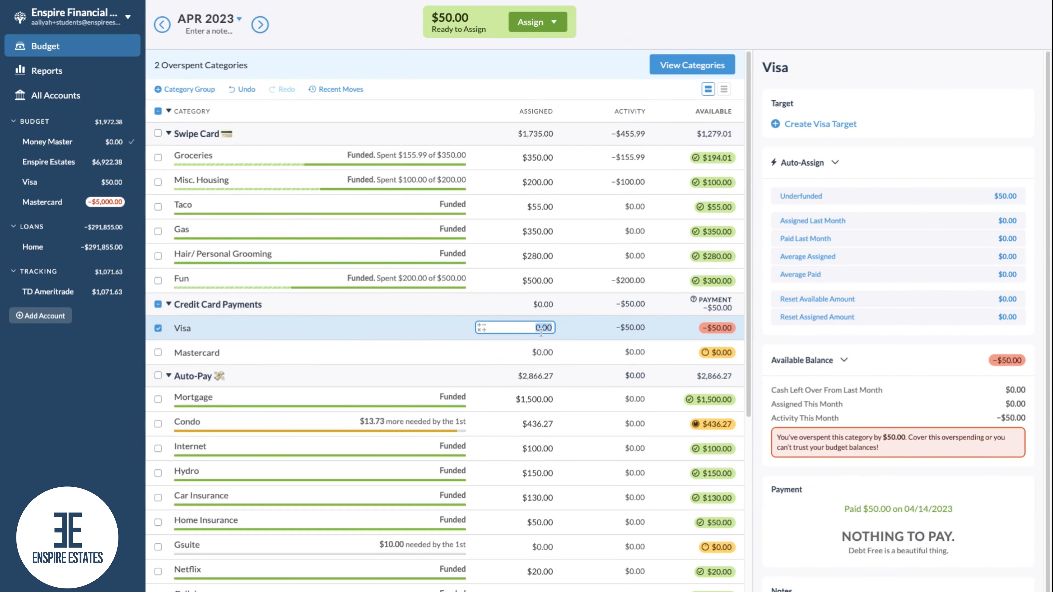
{"action": "type", "text": "50"}
{"action": "key", "text": "Return"}
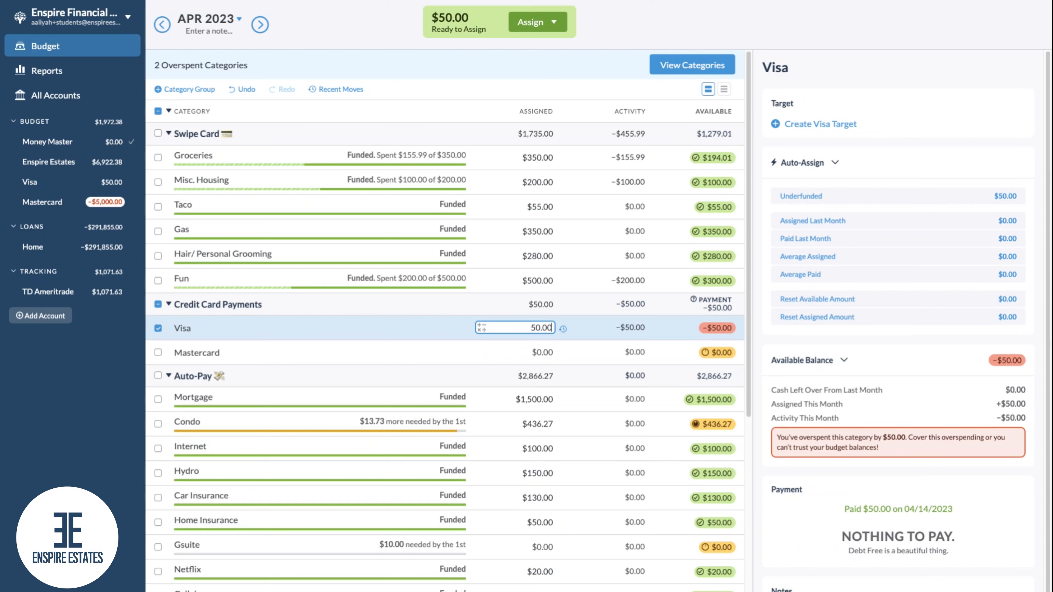